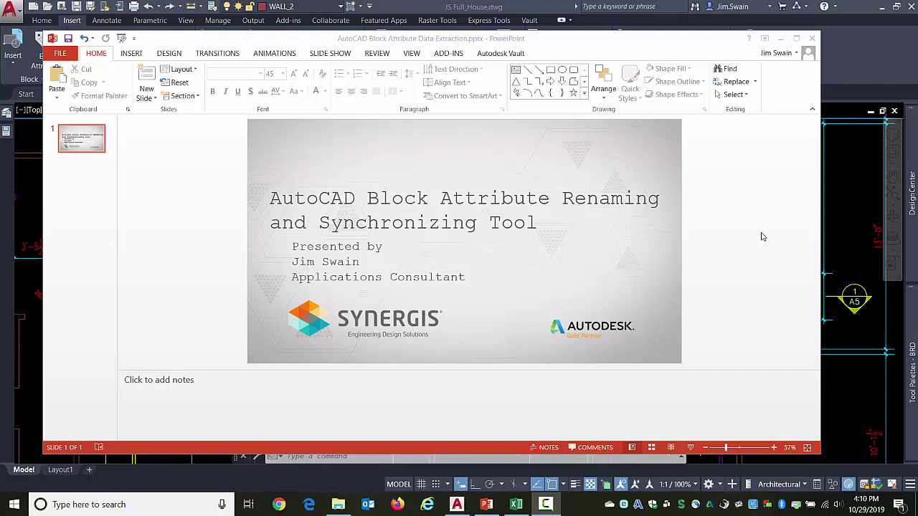
Step: Switch to AutoCAD and examine the attribute tags of the walk-in closet's flooring label block
{"action": "left_click", "coordinate": [847, 206]}
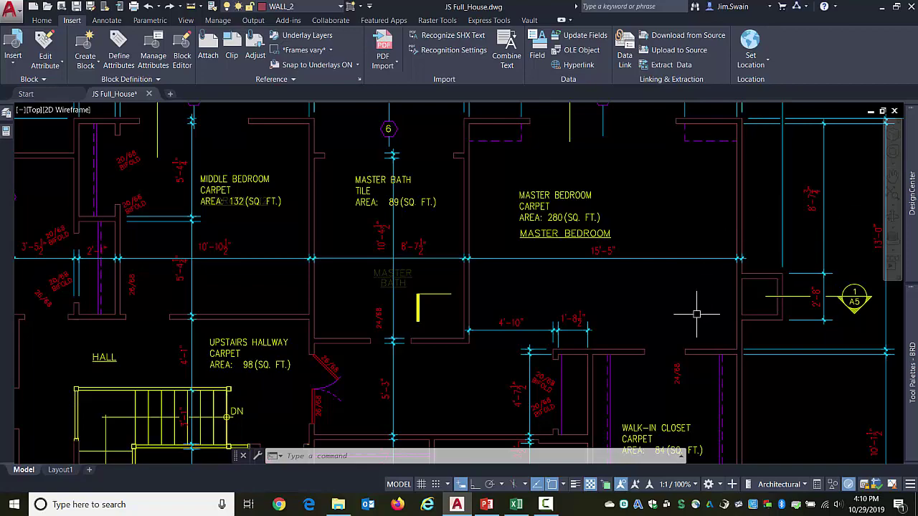
{"action": "mouse_move", "coordinate": [698, 313]}
{"action": "middle_mouse_down"}
{"action": "mouse_move", "coordinate": [699, 267]}
{"action": "mouse_move", "coordinate": [634, 153]}
{"action": "mouse_move", "coordinate": [630, 67]}
{"action": "middle_mouse_up"}
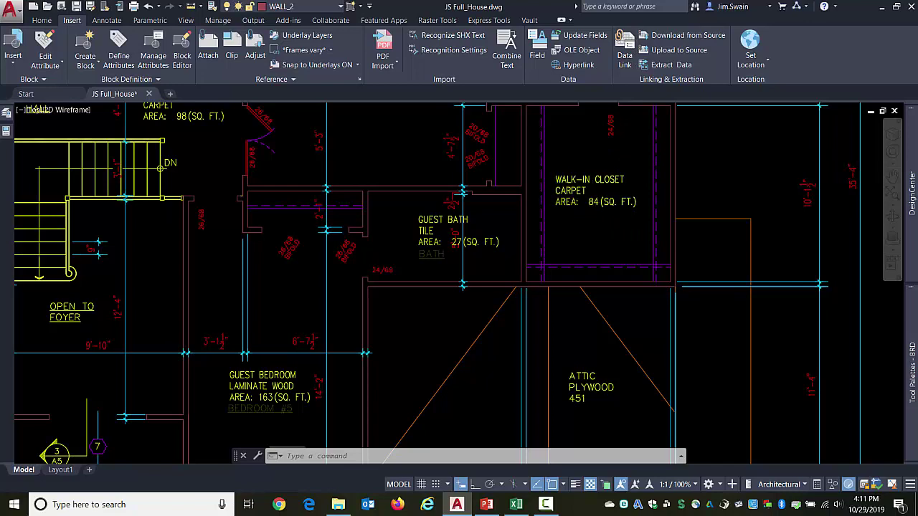
{"action": "double_click", "coordinate": [590, 226]}
{"action": "left_click", "coordinate": [665, 280]}
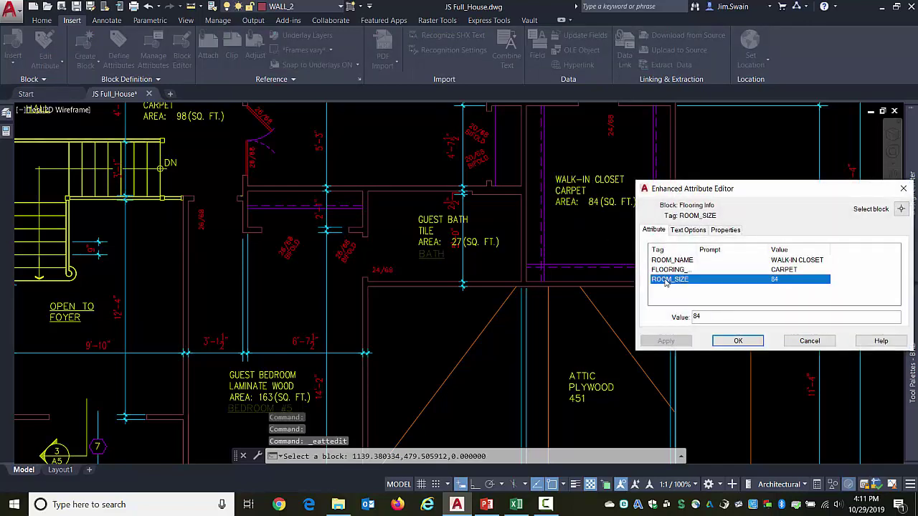
{"action": "left_click", "coordinate": [809, 341]}
Step: Examine the full attribute tag names of the attic's flooring label block
{"action": "double_click", "coordinate": [613, 386]}
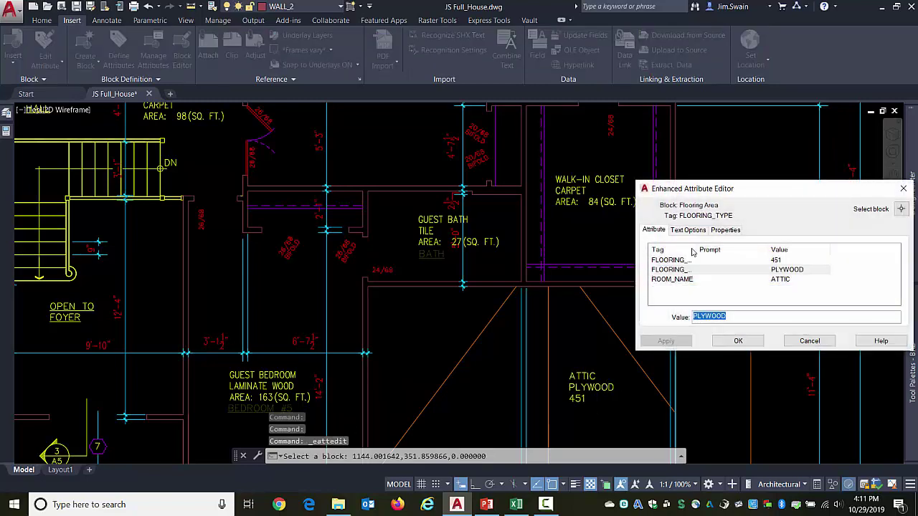
{"action": "left_click_drag", "start_coordinate": [696, 249], "coordinate": [720, 249]}
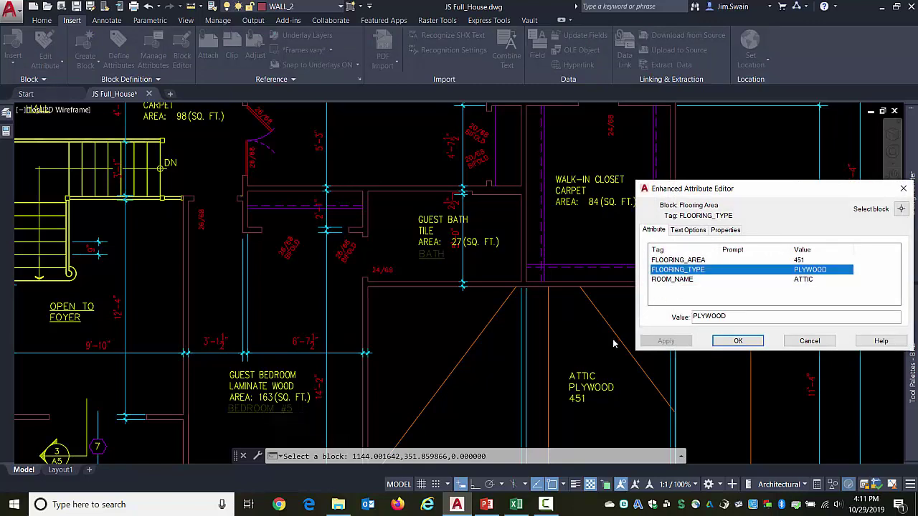
{"action": "left_click", "coordinate": [810, 341]}
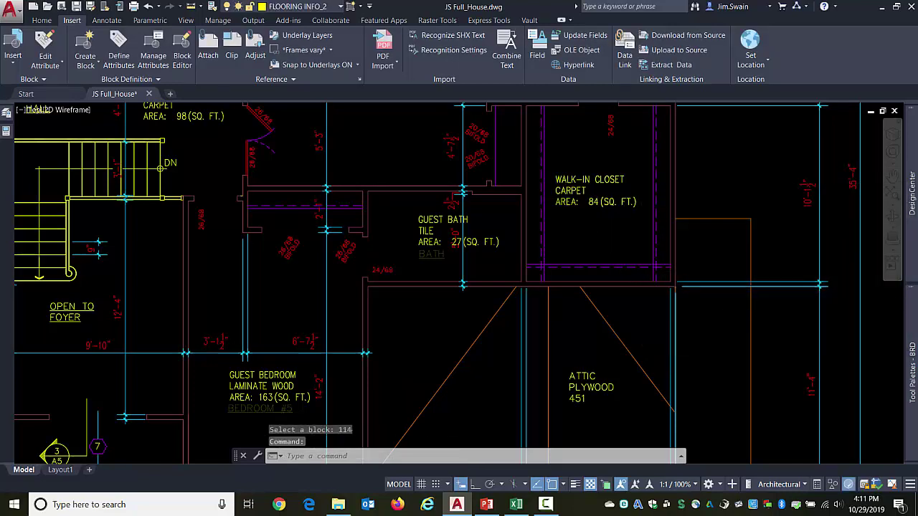
Step: Compare the walk-in closet block's full attribute tag names with those of the attic block
{"action": "double_click", "coordinate": [599, 190]}
{"action": "left_click_drag", "start_coordinate": [695, 248], "coordinate": [714, 248]}
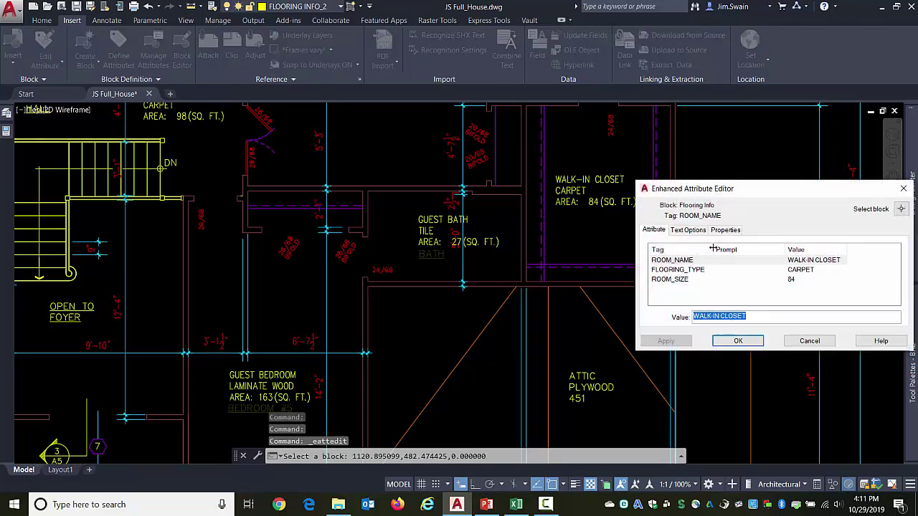
{"action": "left_click", "coordinate": [685, 261]}
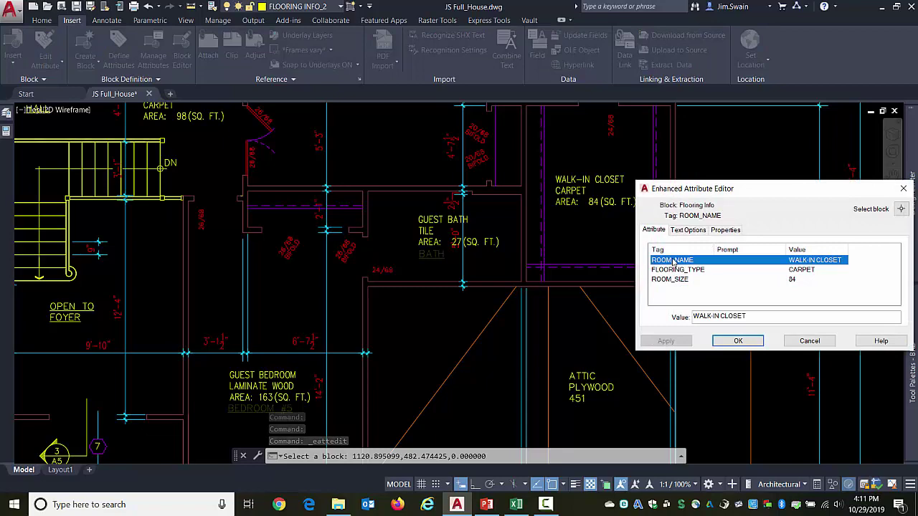
{"action": "left_click", "coordinate": [809, 341]}
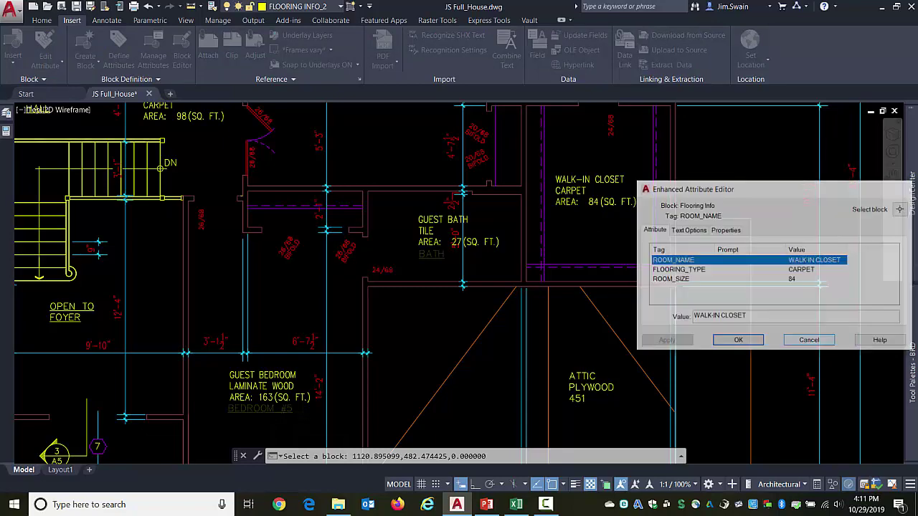
{"action": "double_click", "coordinate": [580, 394]}
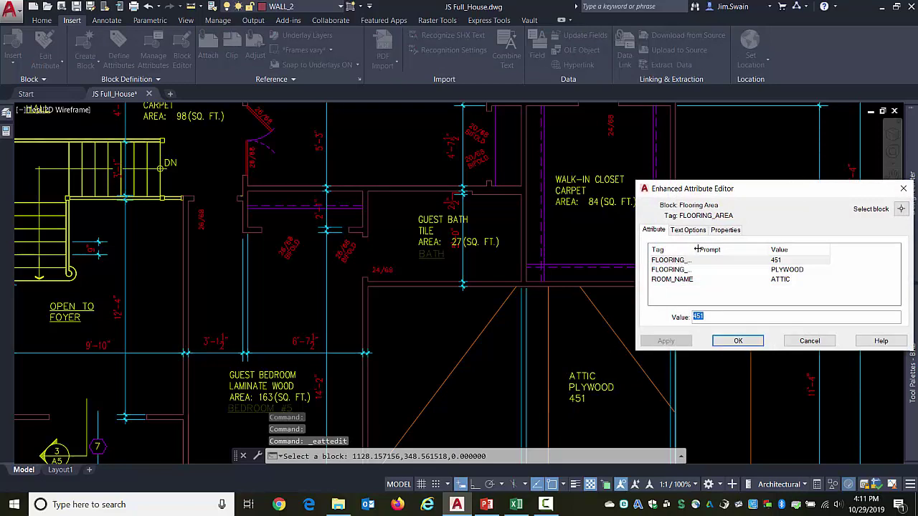
{"action": "left_click", "coordinate": [795, 342]}
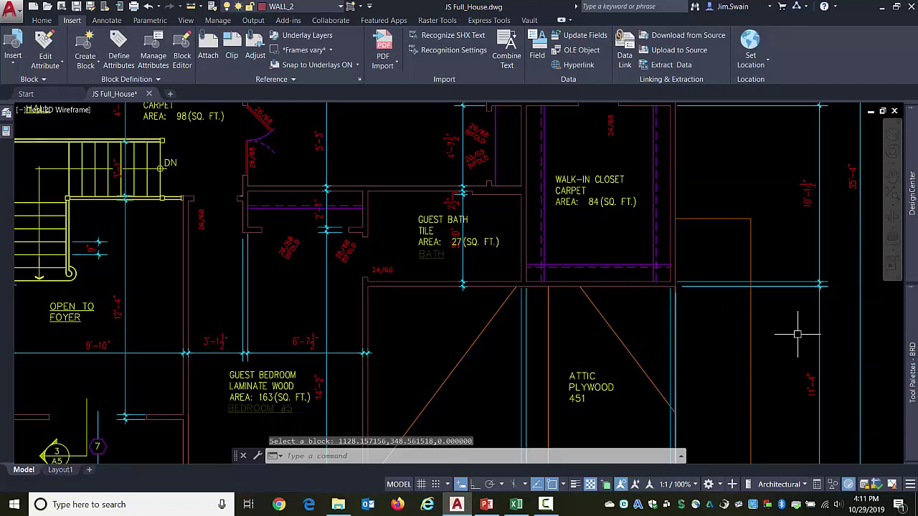
Step: Open the attic label's block definition in the Block Editor
{"action": "left_click", "coordinate": [596, 388]}
{"action": "right_click", "coordinate": [595, 387]}
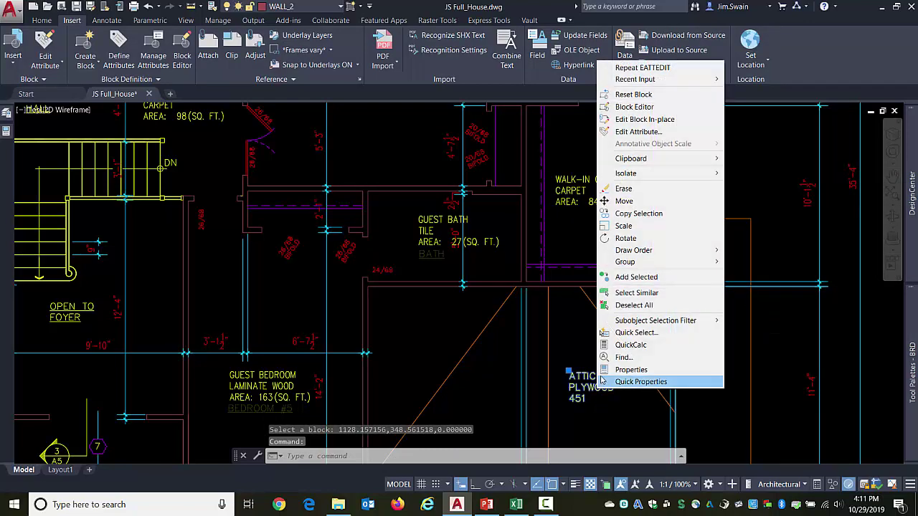
{"action": "left_click", "coordinate": [634, 107]}
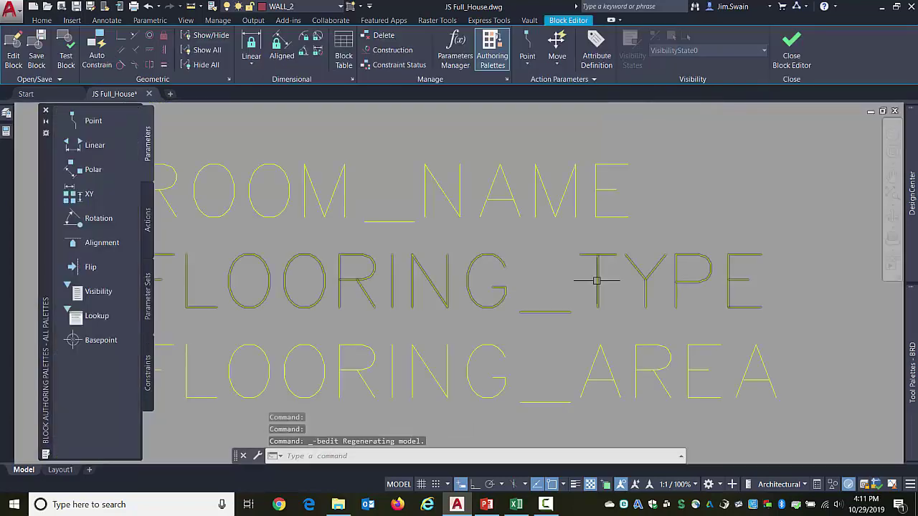
Step: Rename the FLOORING_AREA attribute's tag to ROOM_AREA, start closing the Block Editor and cancel the closing
{"action": "left_click", "coordinate": [393, 362]}
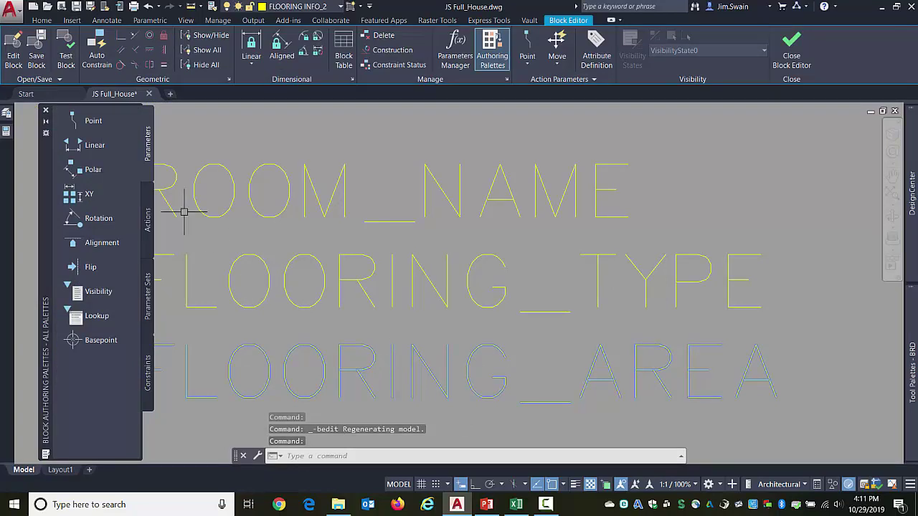
{"action": "left_click", "coordinate": [6, 132]}
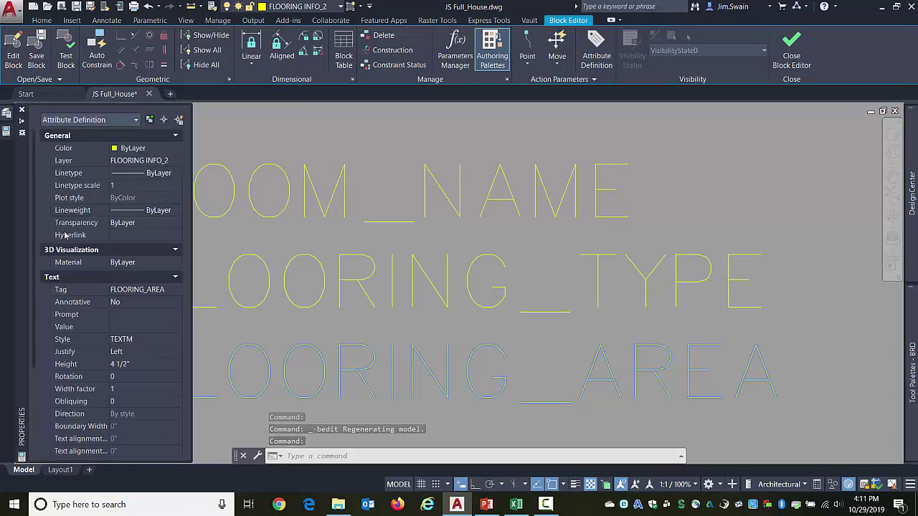
{"action": "left_click", "coordinate": [150, 291]}
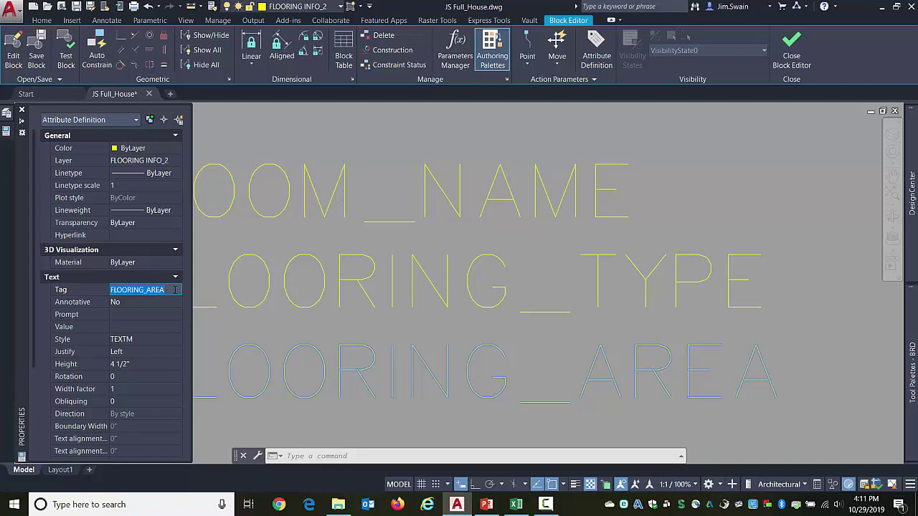
{"action": "type", "text": "ROOM"}
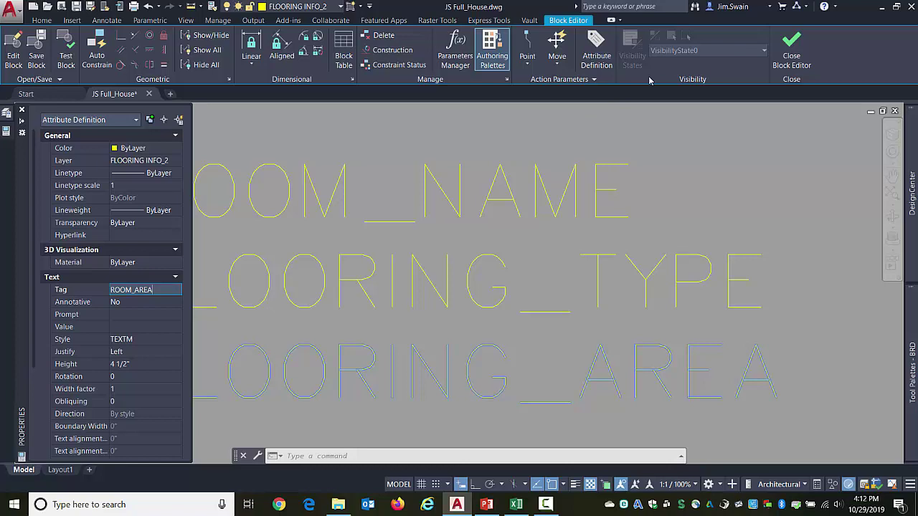
{"action": "key", "text": "Return"}
{"action": "key", "text": "ctrl+1"}
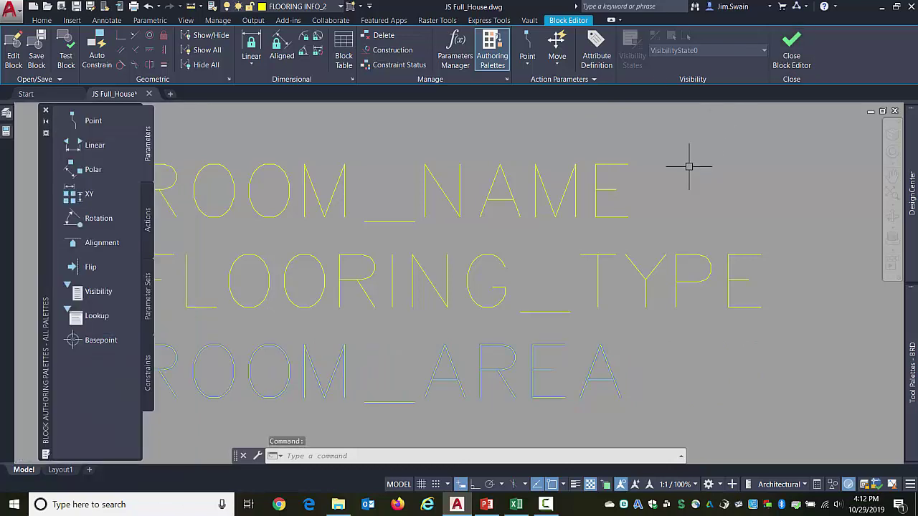
{"action": "left_click", "coordinate": [791, 50]}
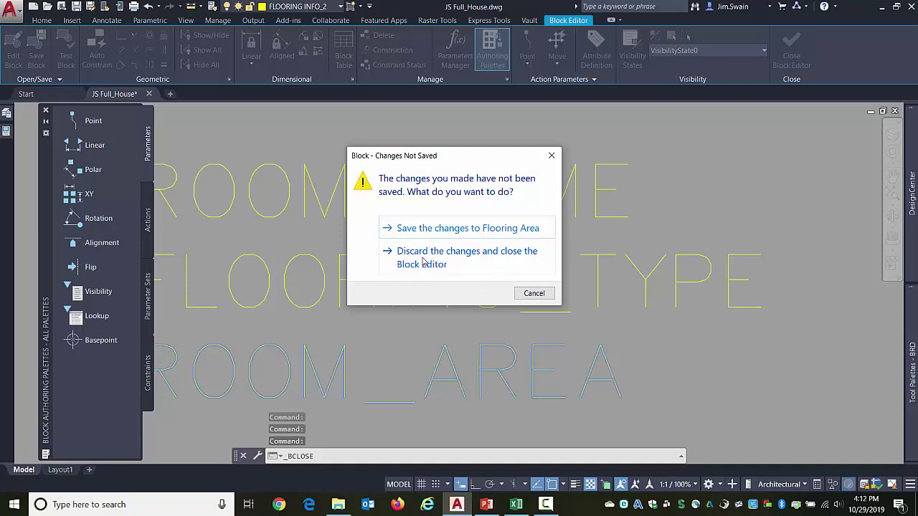
{"action": "left_click", "coordinate": [544, 296]}
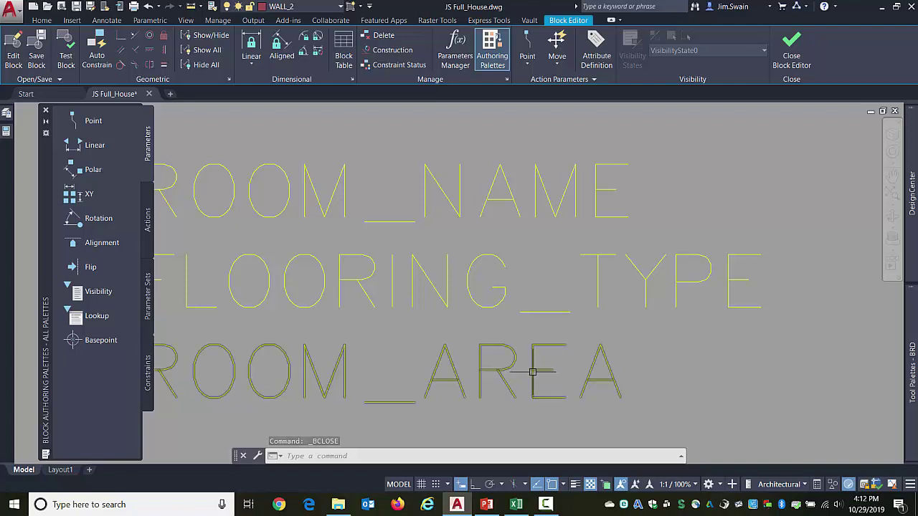
Step: Set the area attribute's tag to ROOM_SIZE and close the Block Editor, saving the changes to the Flooring Area block
{"action": "left_click", "coordinate": [533, 371]}
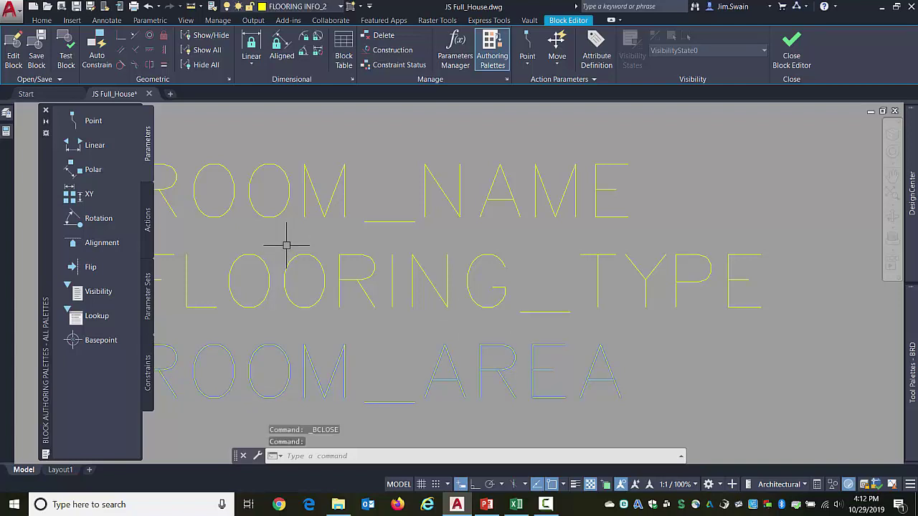
{"action": "mouse_move", "coordinate": [12, 140]}
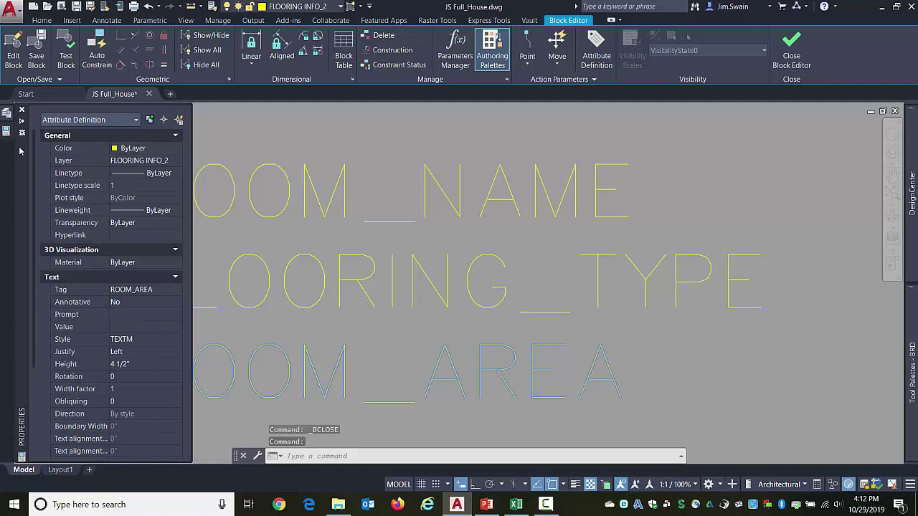
{"action": "left_click", "coordinate": [161, 288]}
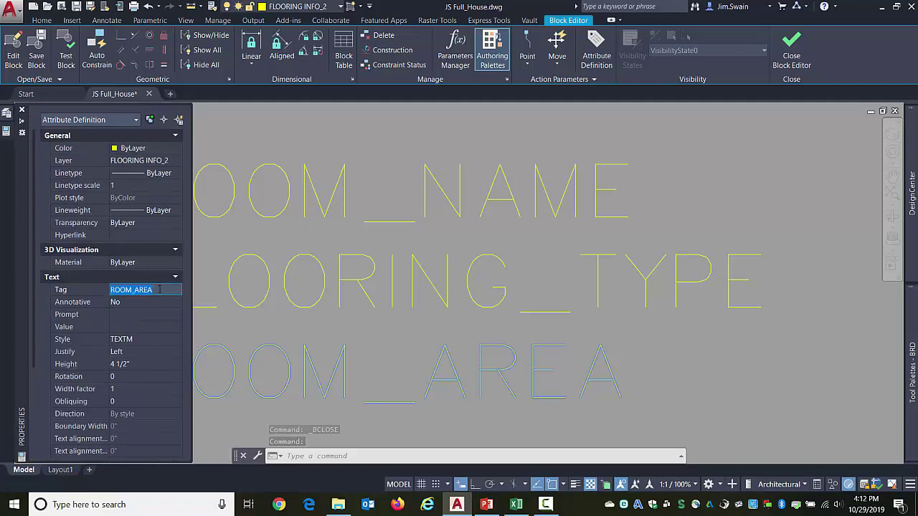
{"action": "left_click", "coordinate": [154, 289]}
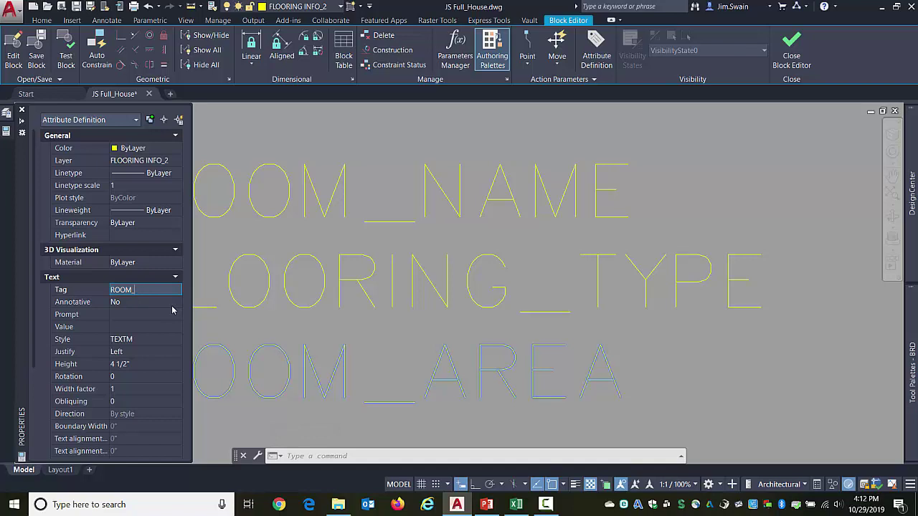
{"action": "type", "text": "SIZE"}
{"action": "key", "text": "Return"}
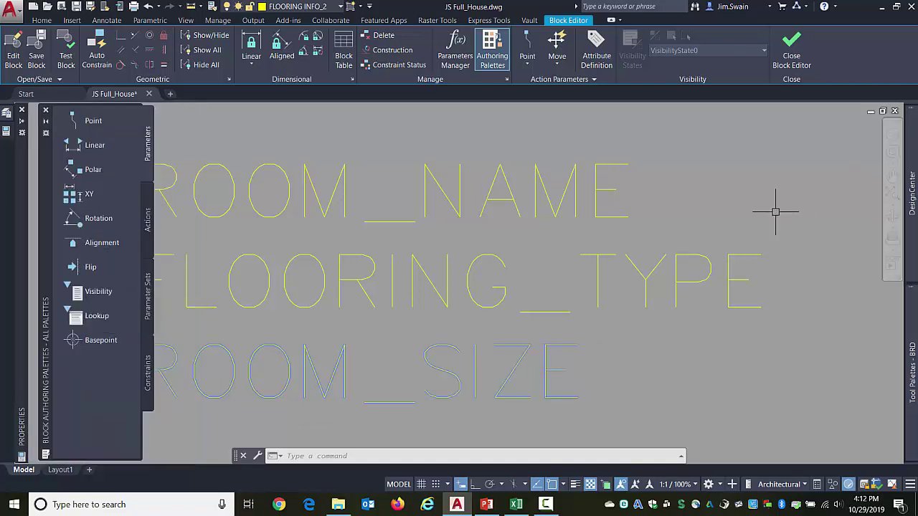
{"action": "left_click", "coordinate": [797, 60]}
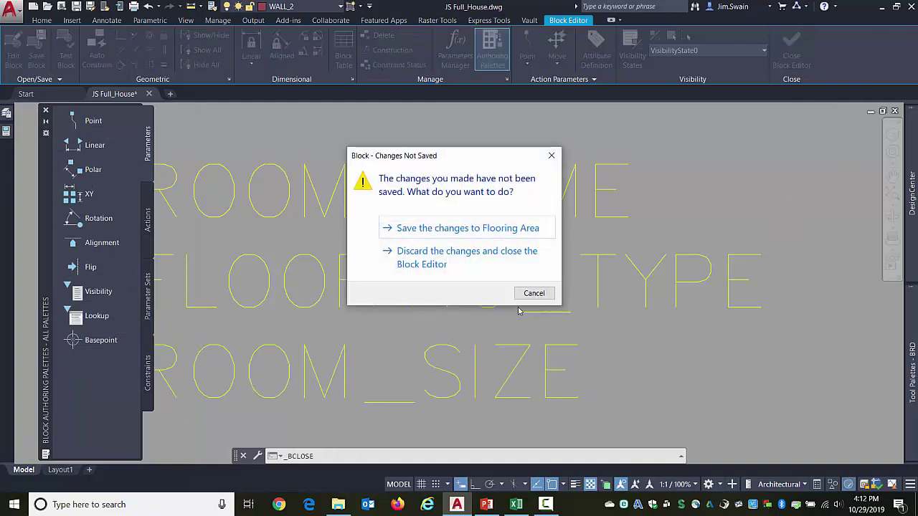
{"action": "left_click", "coordinate": [463, 229]}
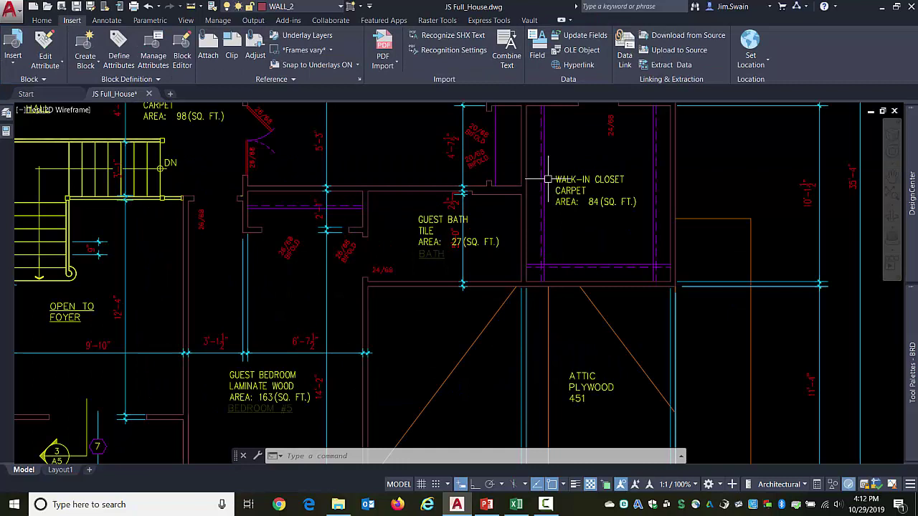
Step: Check the attribute tags of the attic block in the drawing after the block definition edit
{"action": "double_click", "coordinate": [595, 388]}
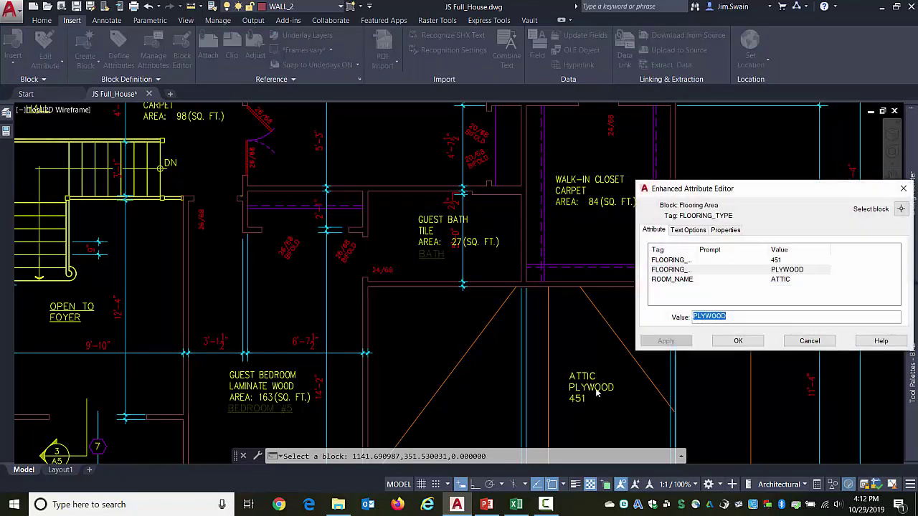
{"action": "double_click", "coordinate": [697, 250]}
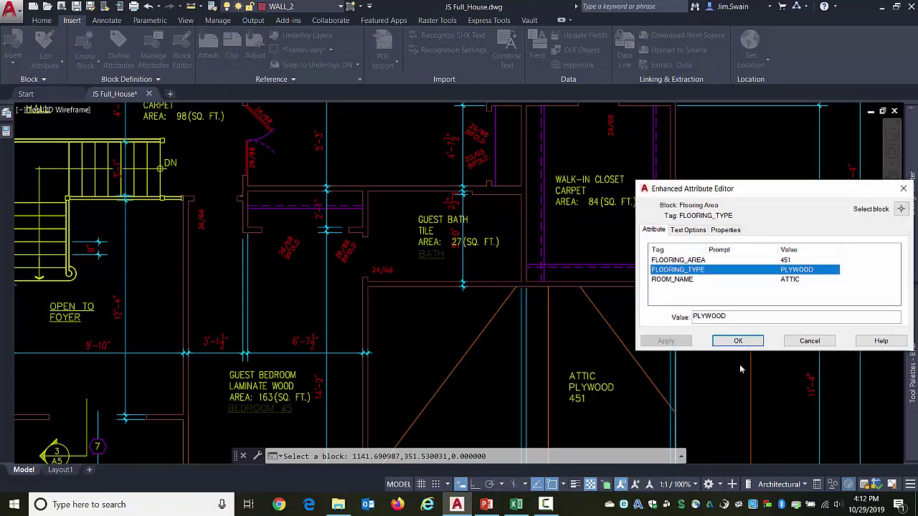
{"action": "left_click", "coordinate": [806, 340]}
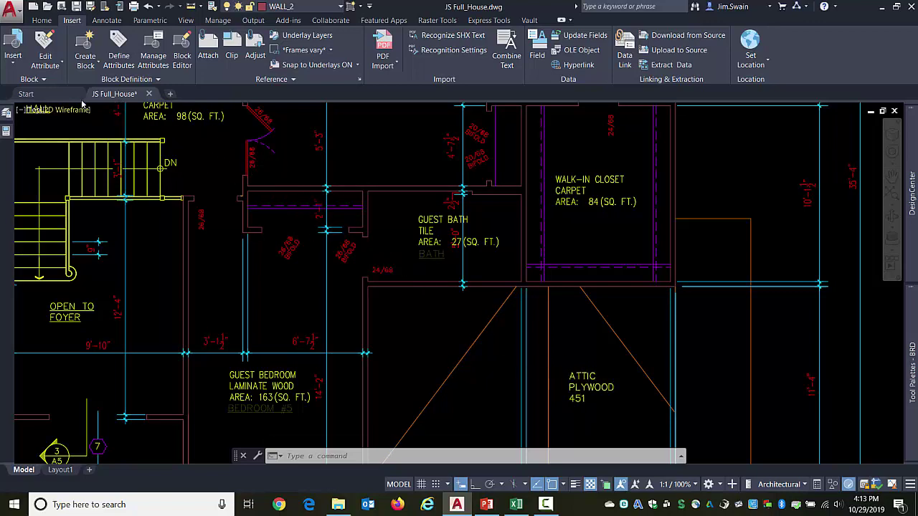
Step: Synchronize the Flooring Area block's attributes with ATTSYNC, using the Select option to pick the attic label and accepting the block
{"action": "left_click", "coordinate": [118, 81]}
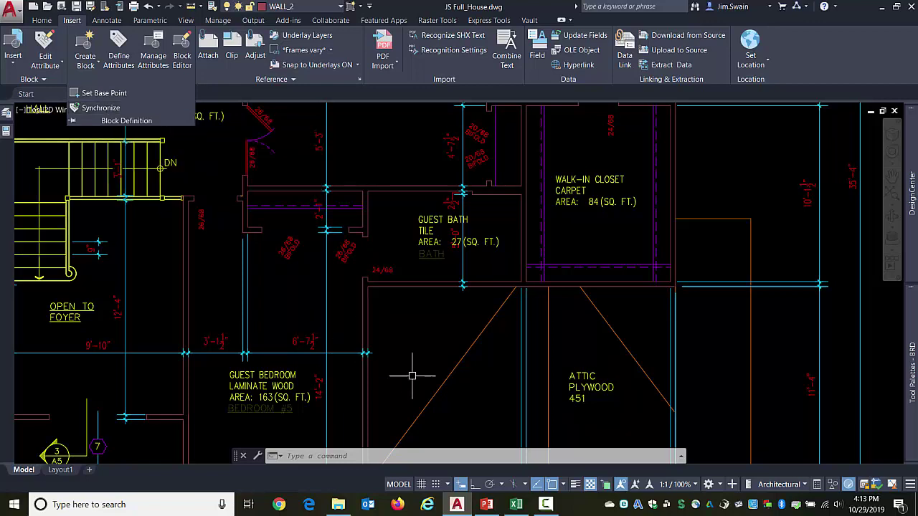
{"action": "key", "text": "Escape"}
{"action": "key", "text": "Escape"}
{"action": "key", "text": "Escape"}
{"action": "type", "text": "ATT"}
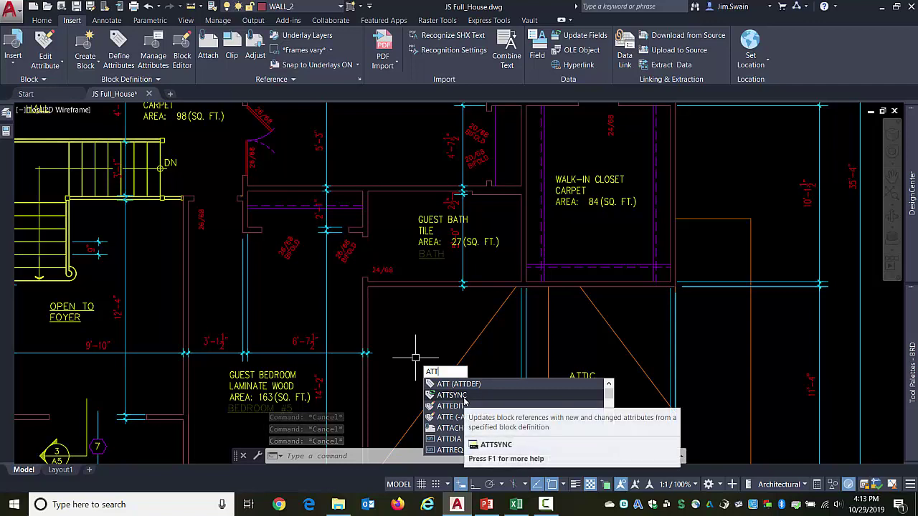
{"action": "left_click", "coordinate": [464, 396]}
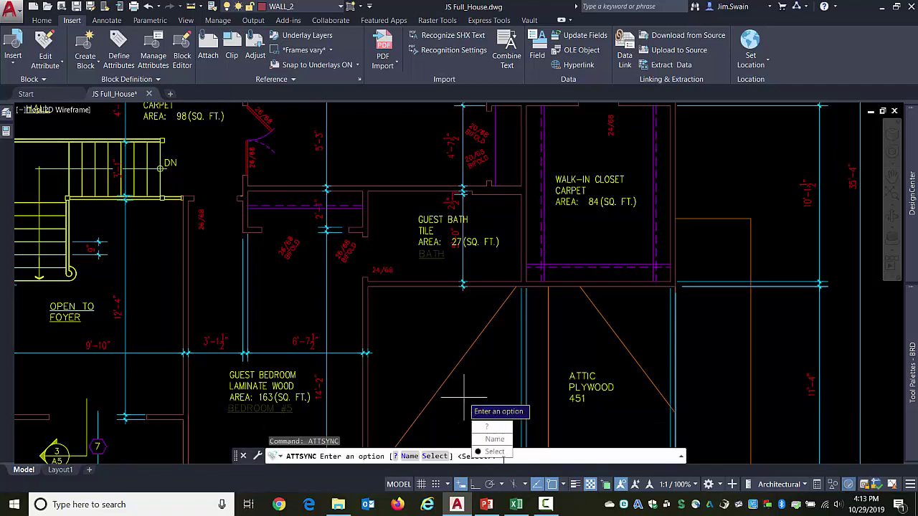
{"action": "left_click", "coordinate": [494, 452]}
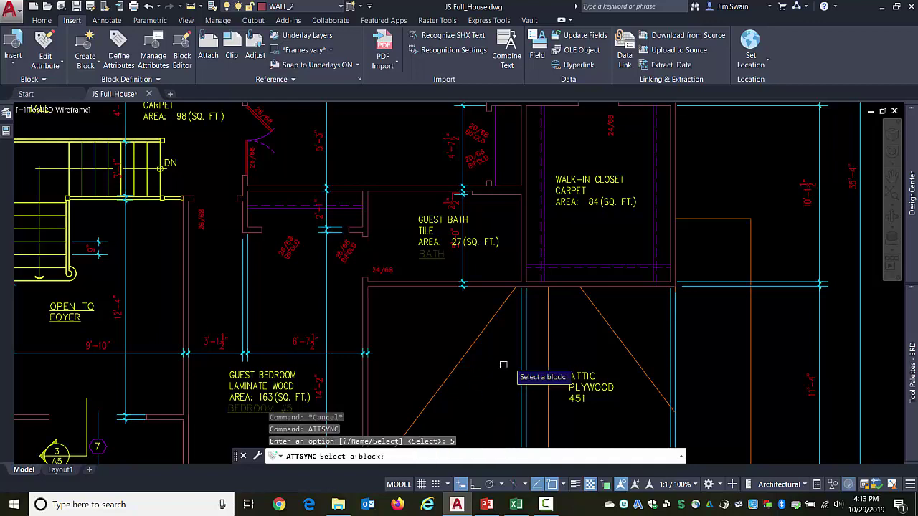
{"action": "left_click", "coordinate": [583, 389]}
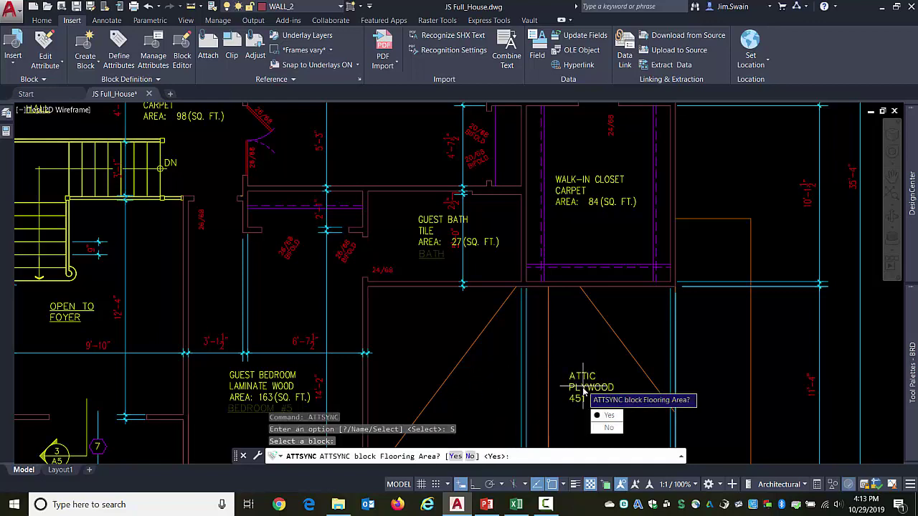
{"action": "left_click", "coordinate": [608, 416]}
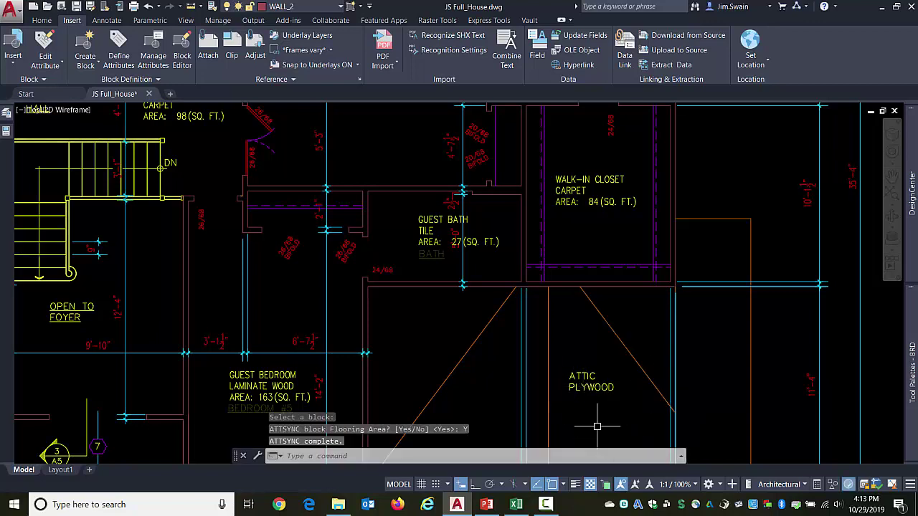
Step: Set the attic label's ROOM_SIZE attribute value to 451 in the Enhanced Attribute Editor
{"action": "left_click", "coordinate": [601, 387]}
{"action": "double_click", "coordinate": [599, 389]}
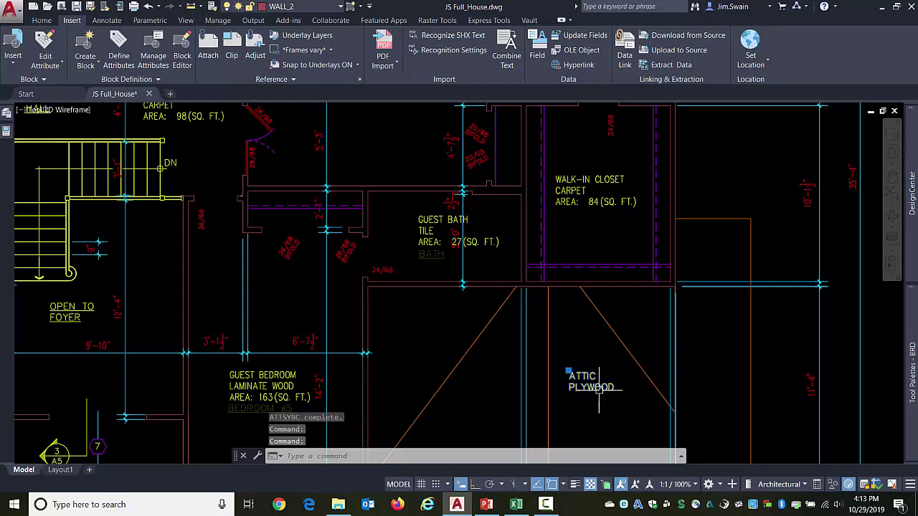
{"action": "key", "text": "Escape"}
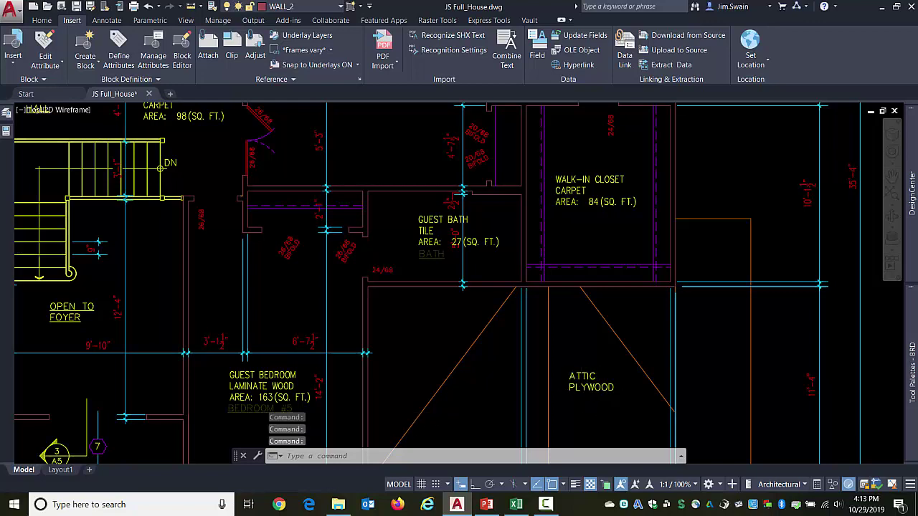
{"action": "double_click", "coordinate": [621, 388]}
{"action": "left_click", "coordinate": [680, 261]}
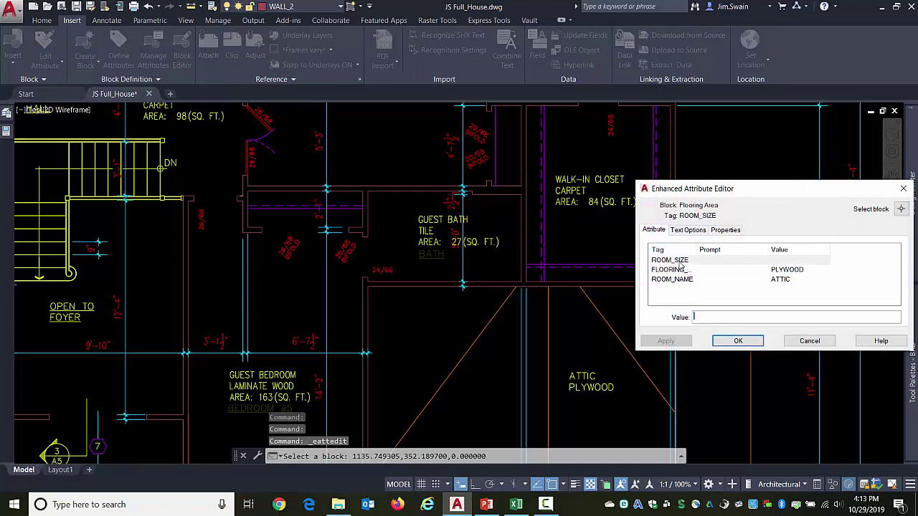
{"action": "left_click", "coordinate": [715, 317]}
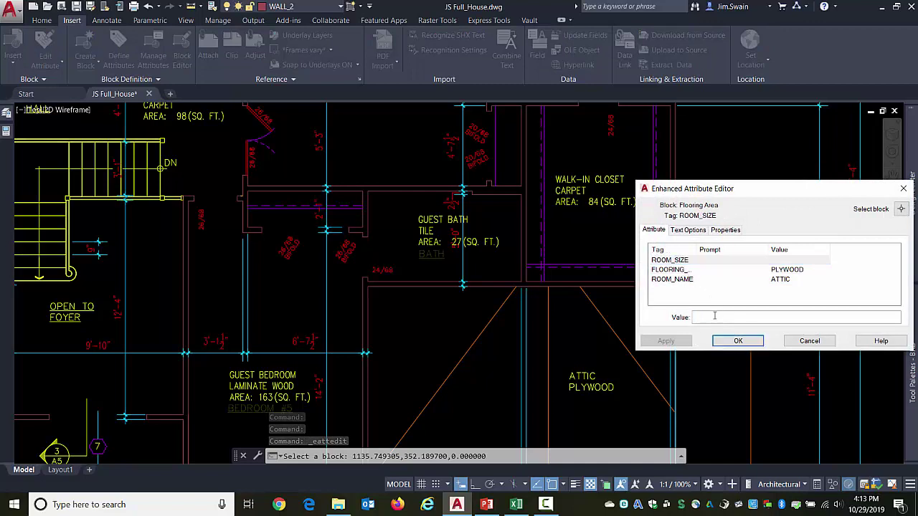
{"action": "type", "text": "451"}
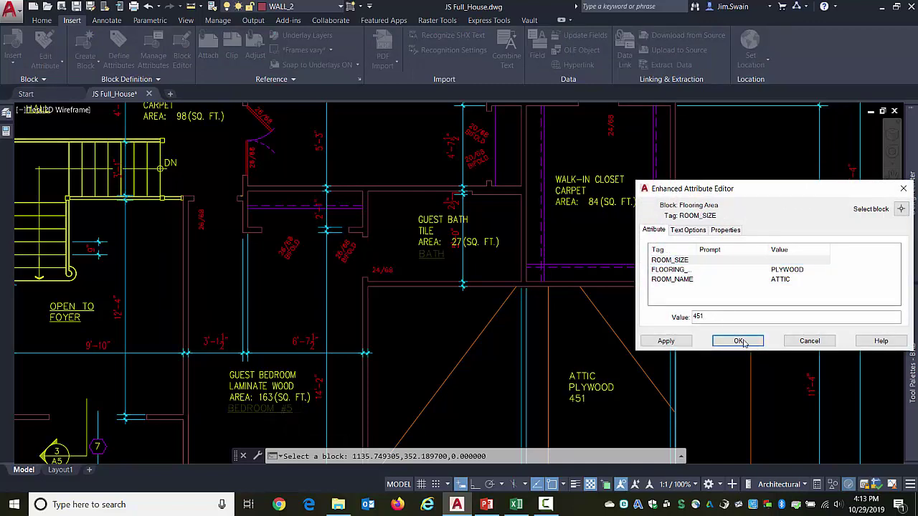
{"action": "left_click", "coordinate": [742, 342]}
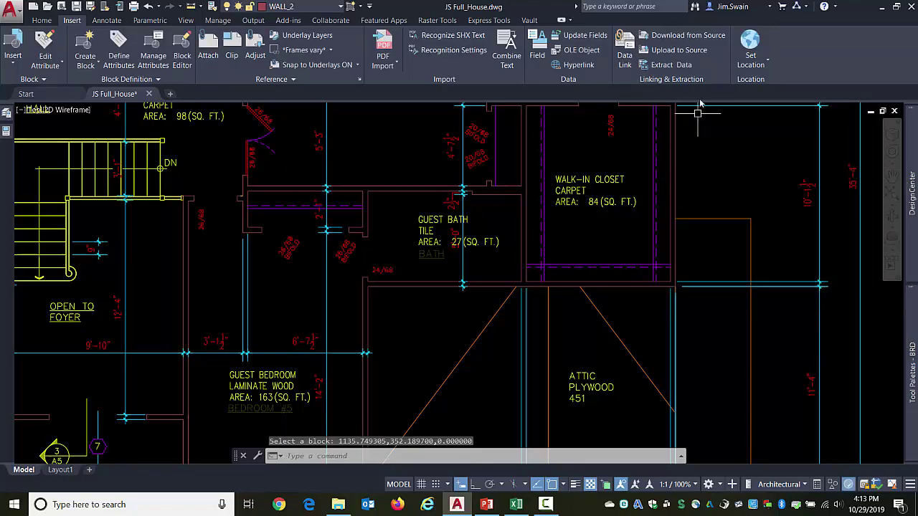
Step: Start a data extraction in edit mode and load the existing Room Info.dxe file
{"action": "left_click", "coordinate": [671, 64]}
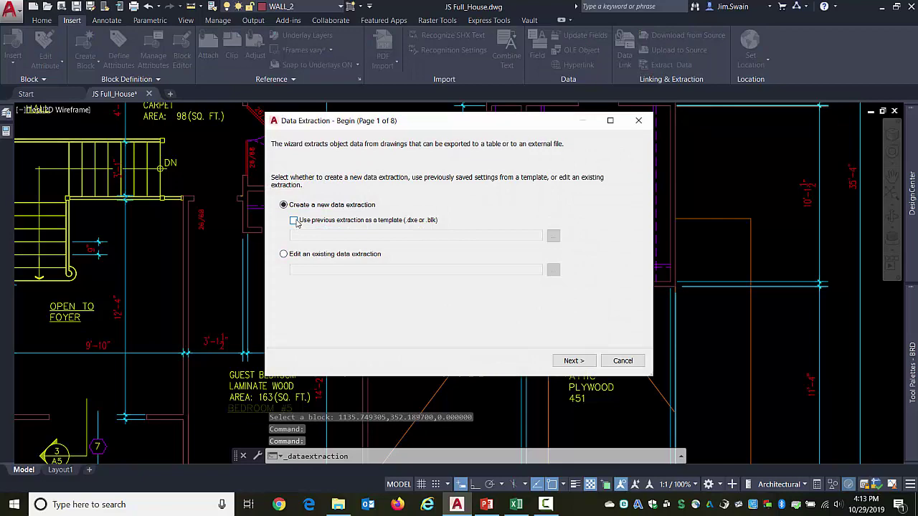
{"action": "left_click", "coordinate": [306, 255]}
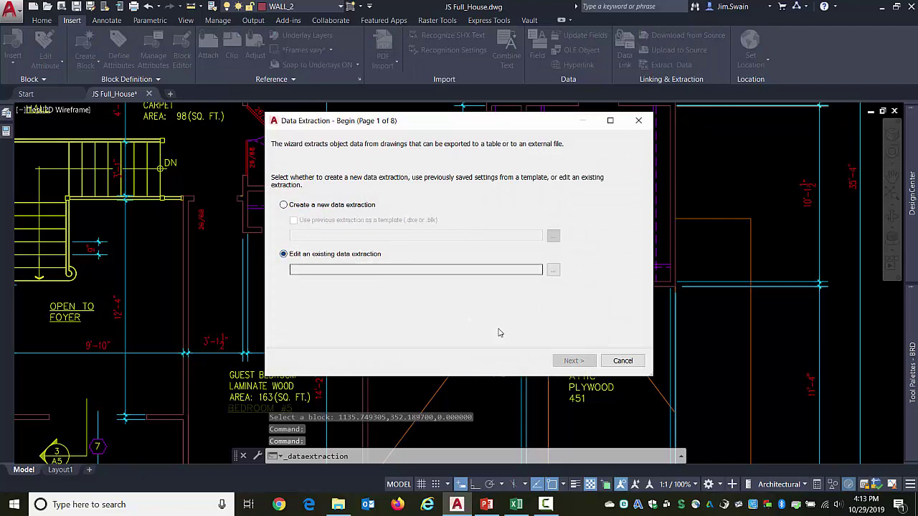
{"action": "left_click", "coordinate": [553, 269]}
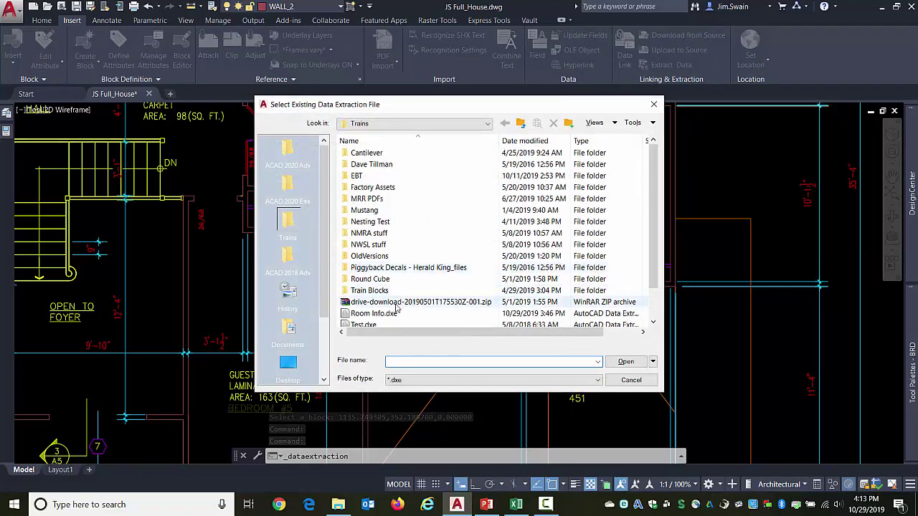
{"action": "left_click", "coordinate": [374, 314]}
{"action": "left_click", "coordinate": [625, 361]}
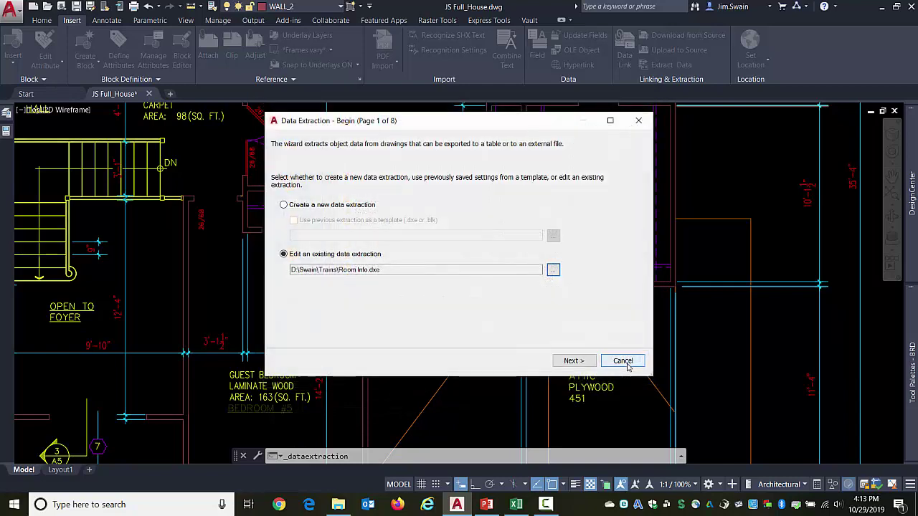
Step: Go through the extraction's data source, objects and properties to the Refine Data page, check the room table, and quit the wizard
{"action": "left_click", "coordinate": [576, 360]}
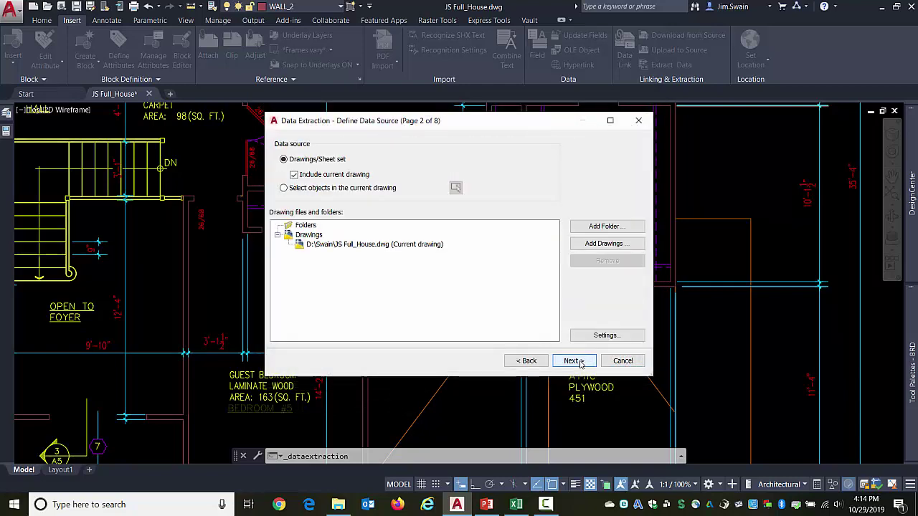
{"action": "left_click", "coordinate": [573, 361]}
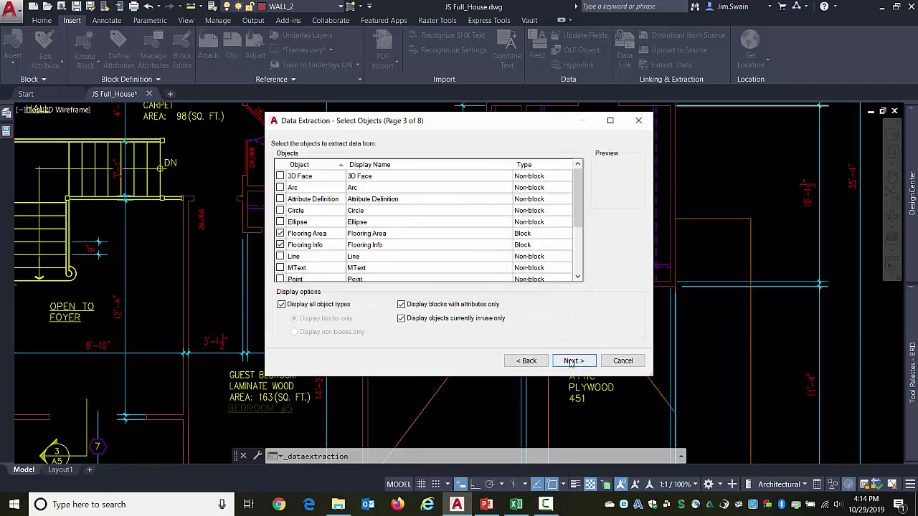
{"action": "left_click", "coordinate": [572, 361]}
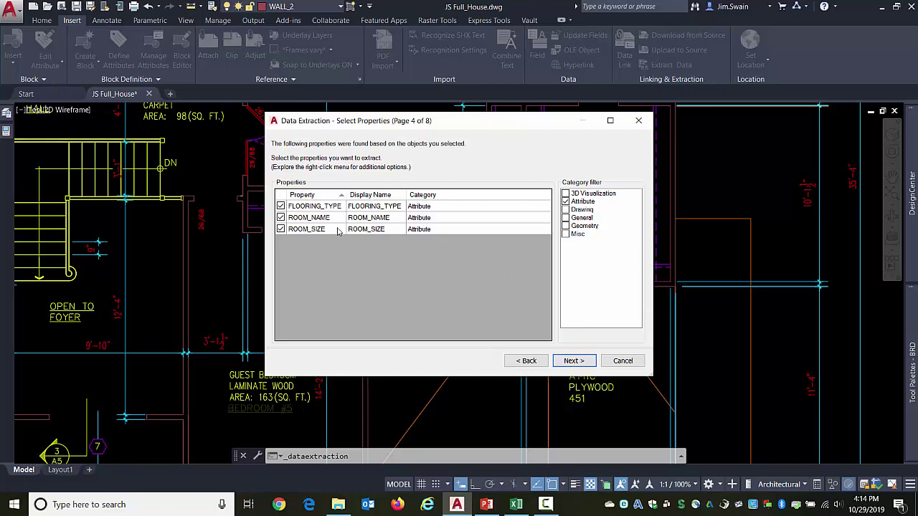
{"action": "left_click", "coordinate": [573, 362]}
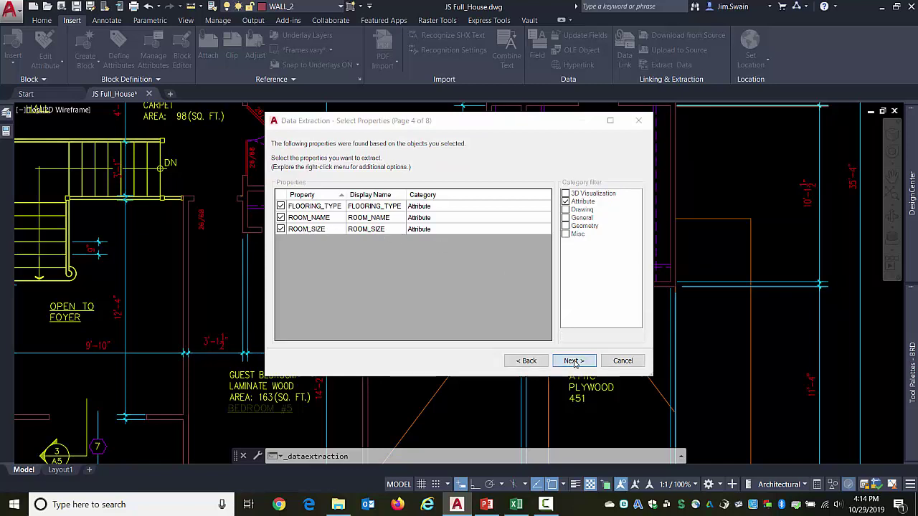
{"action": "left_click", "coordinate": [537, 279]}
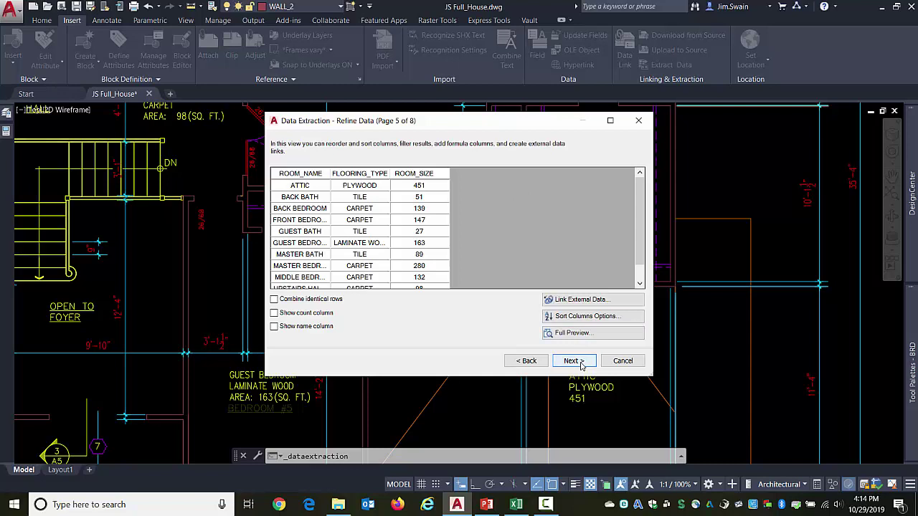
{"action": "left_click", "coordinate": [618, 363]}
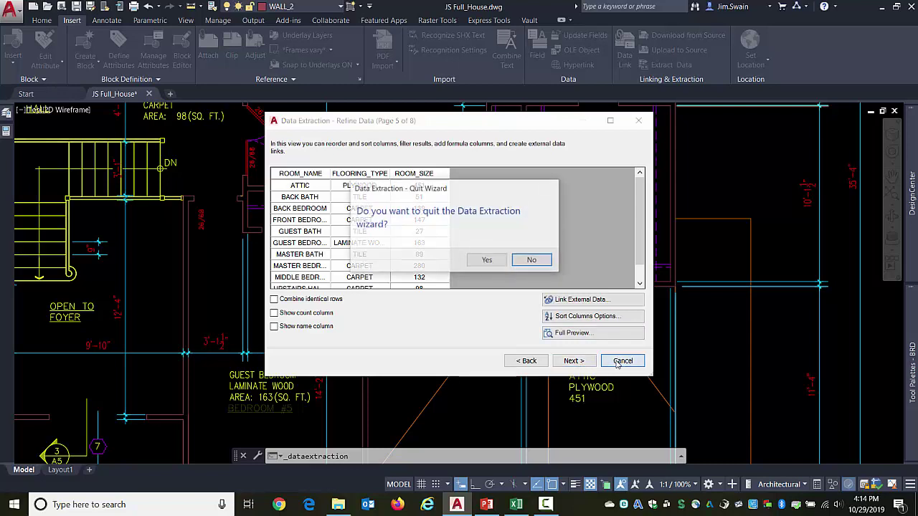
{"action": "left_click", "coordinate": [486, 260]}
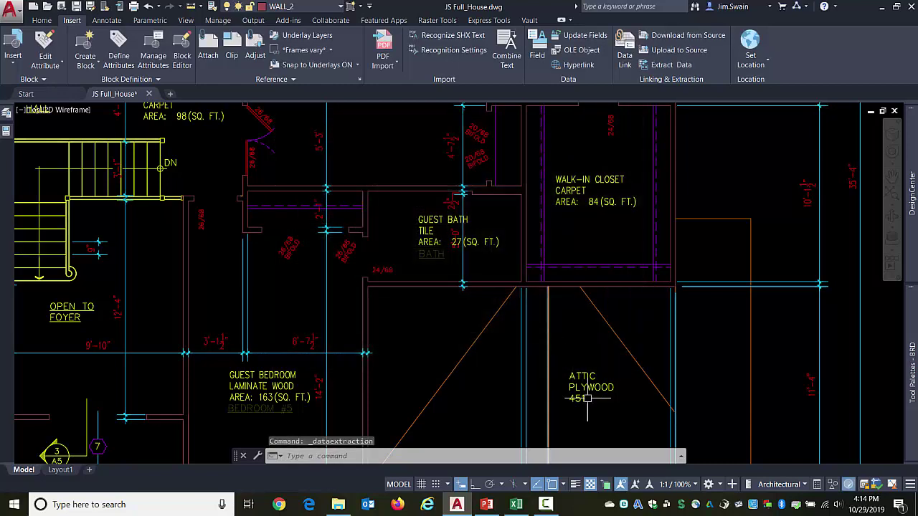